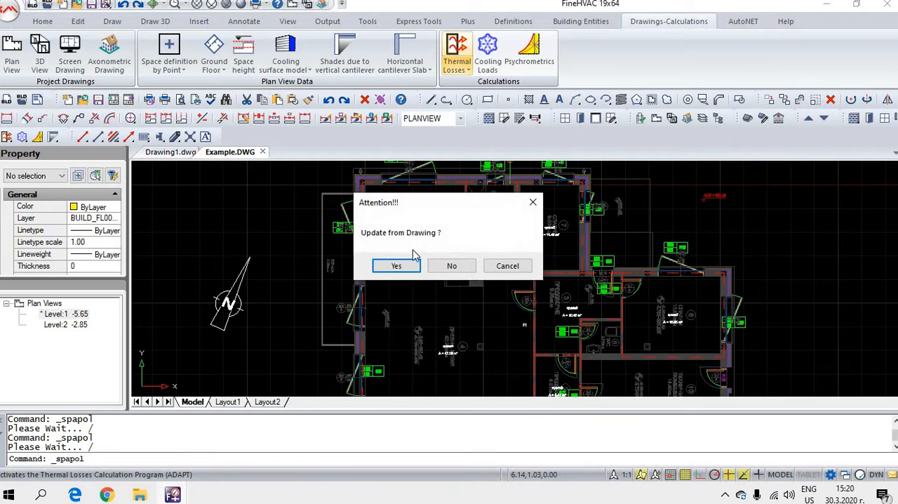
Step: Update the thermal losses project from the drawing, saving the project changes and running the calculation
{"action": "left_click", "coordinate": [388, 267]}
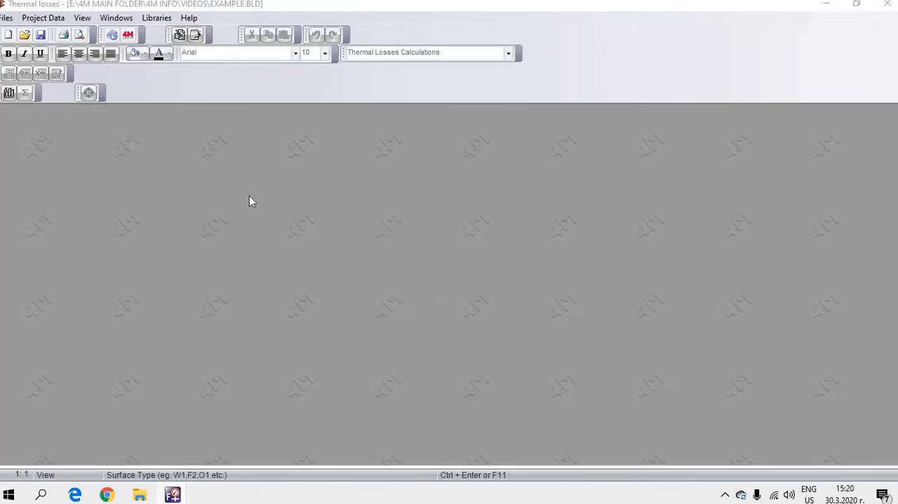
{"action": "left_click", "coordinate": [8, 17]}
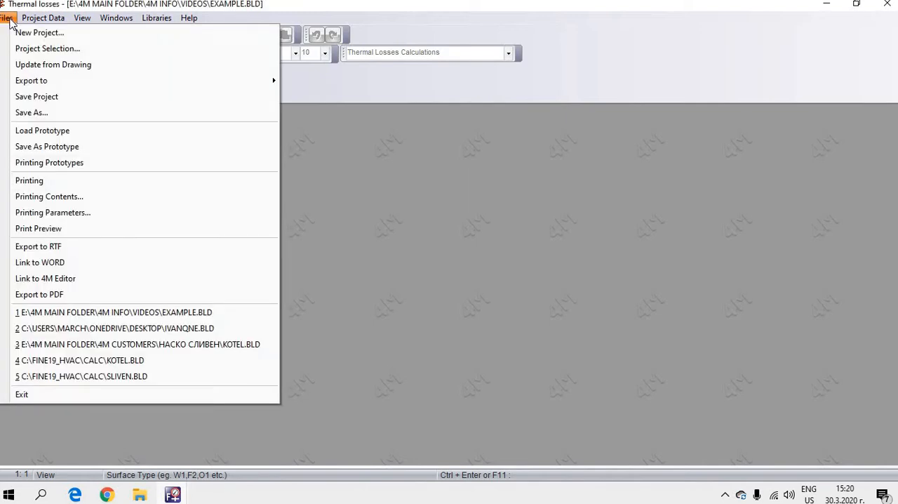
{"action": "left_click", "coordinate": [61, 64]}
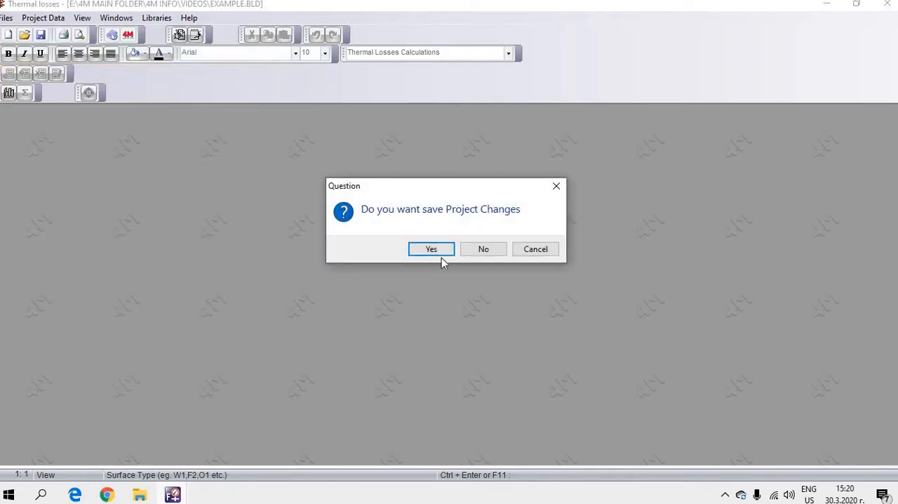
{"action": "left_click", "coordinate": [432, 250]}
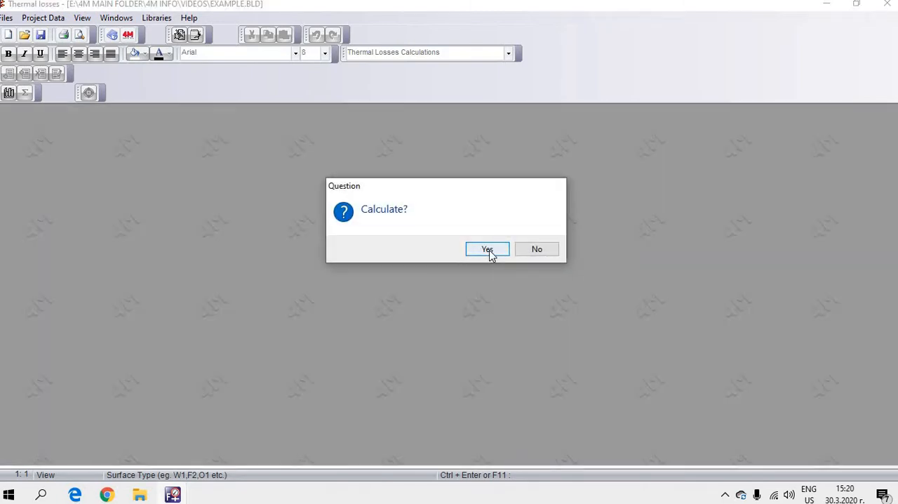
{"action": "left_click", "coordinate": [489, 251]}
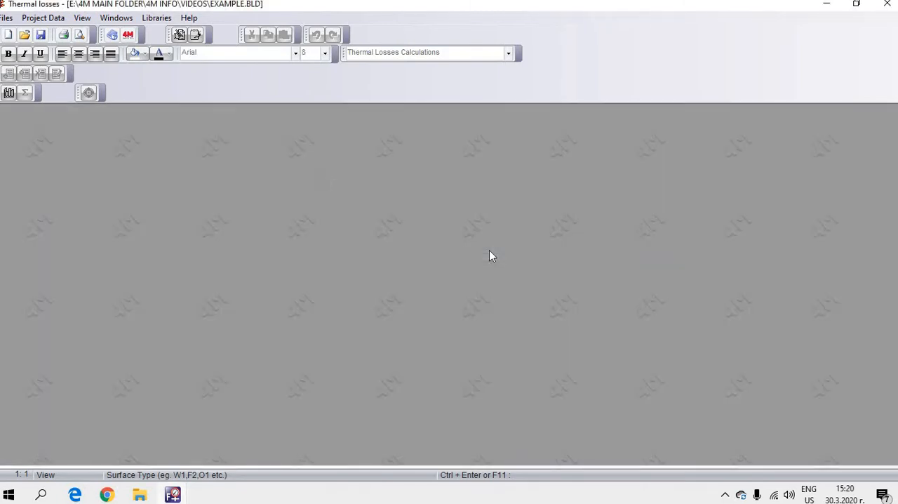
Step: Enter 2020 as the date in the project info and accept it
{"action": "left_click", "coordinate": [63, 20]}
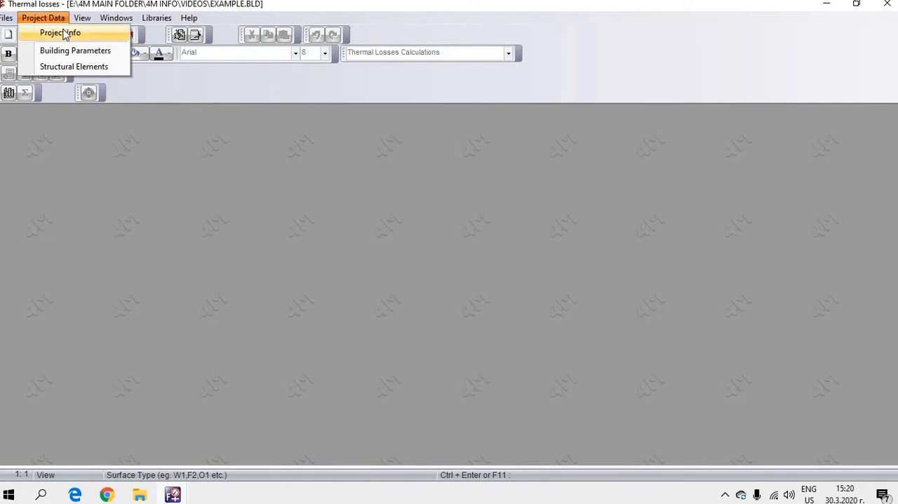
{"action": "left_click", "coordinate": [65, 35]}
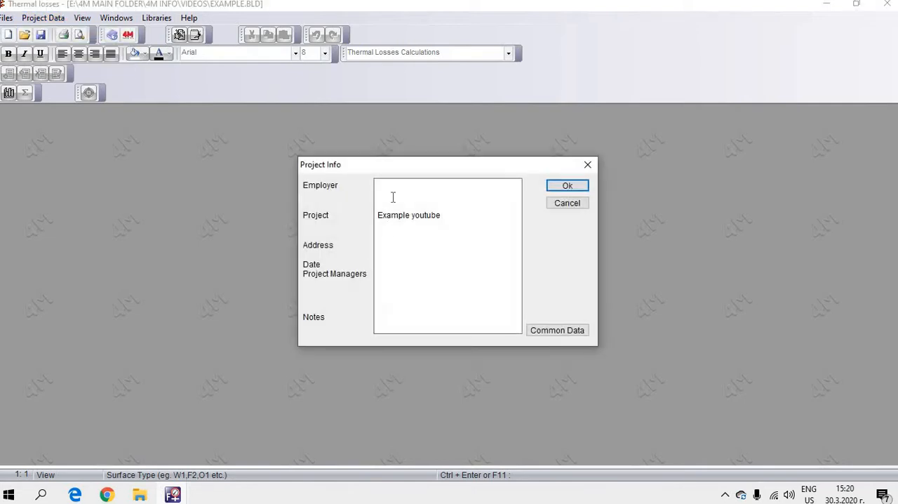
{"action": "left_click_drag", "start_coordinate": [378, 215], "coordinate": [404, 214]}
{"action": "left_click_drag", "start_coordinate": [443, 271], "coordinate": [466, 319]}
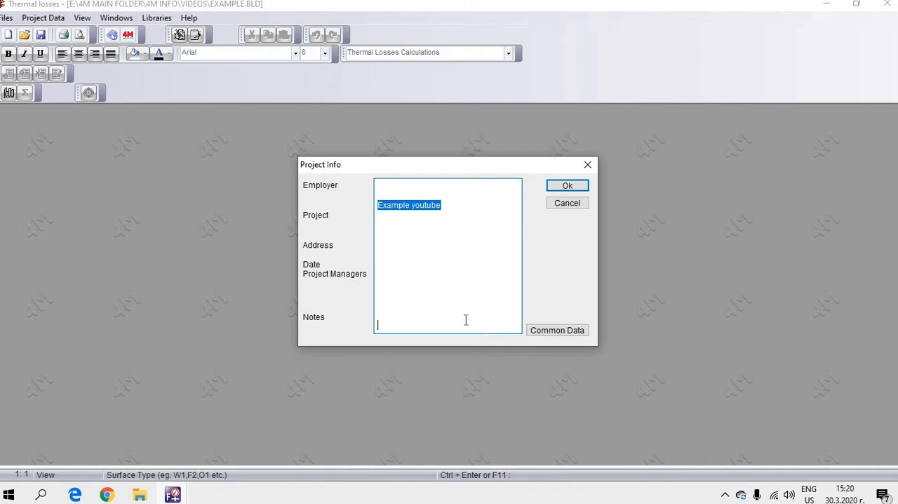
{"action": "left_click", "coordinate": [416, 271]}
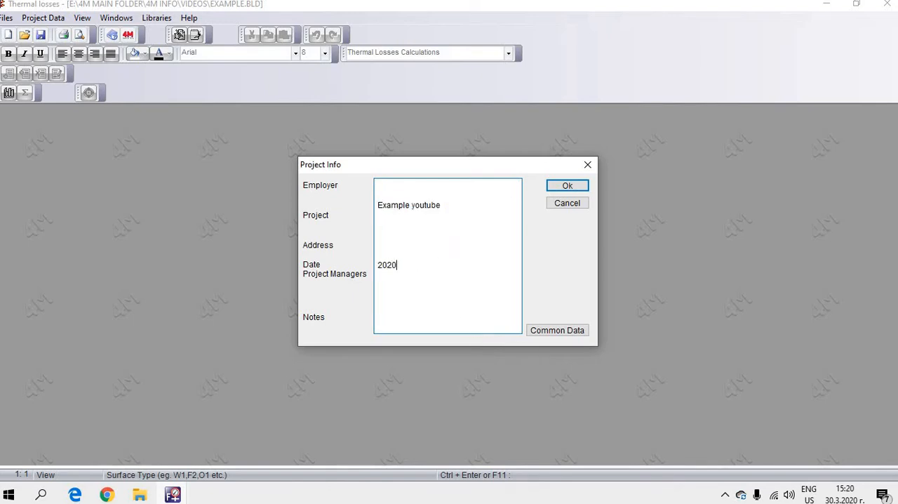
{"action": "left_click", "coordinate": [567, 185]}
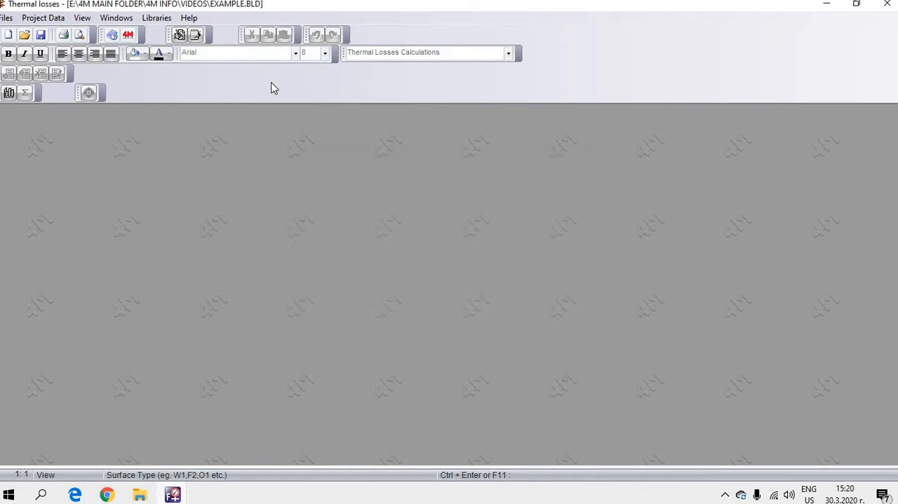
Step: In the building parameters, choose Abu Dhabi as the city from the outdoor temperatures library
{"action": "left_click", "coordinate": [45, 19]}
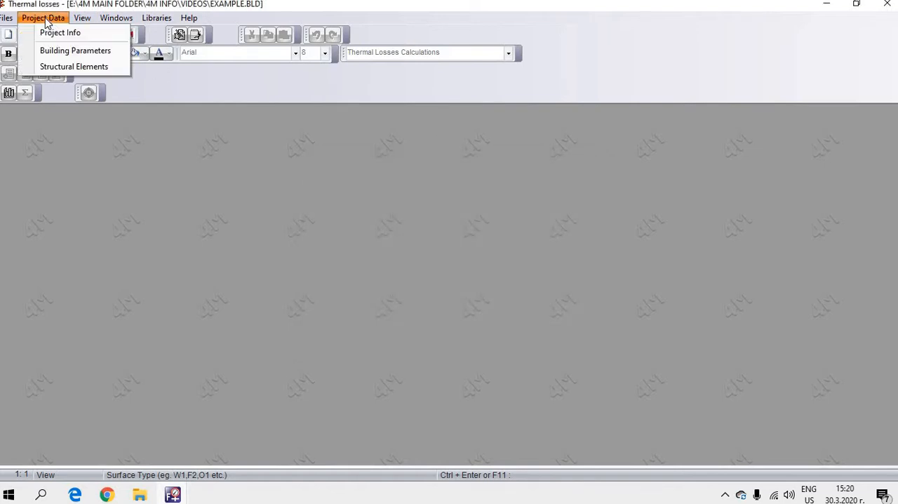
{"action": "left_click", "coordinate": [59, 52]}
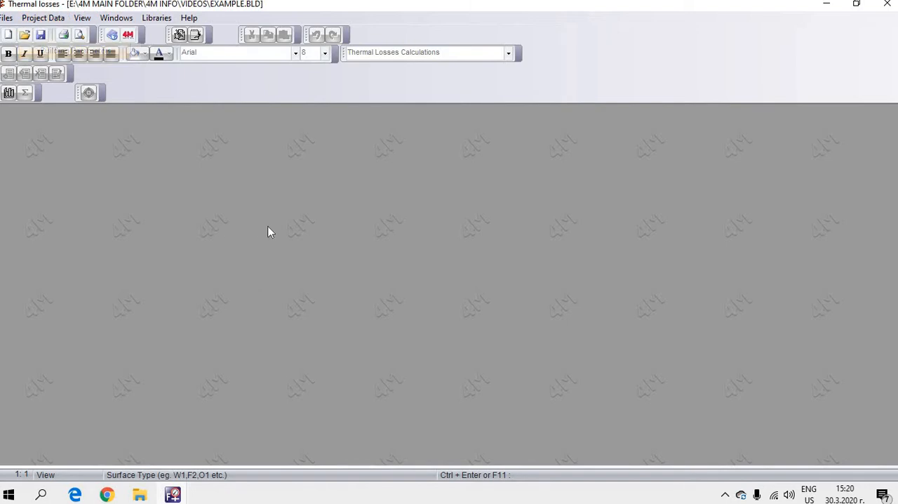
{"action": "double_click", "coordinate": [427, 118]}
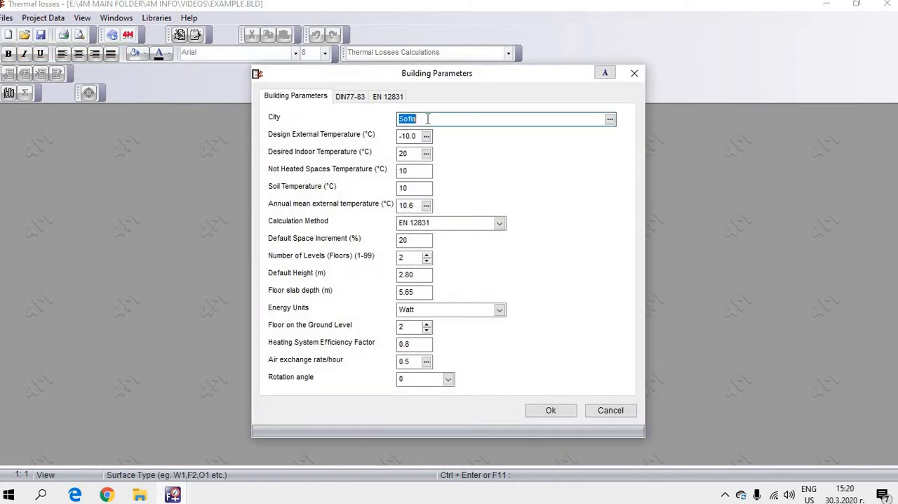
{"action": "left_click", "coordinate": [610, 120]}
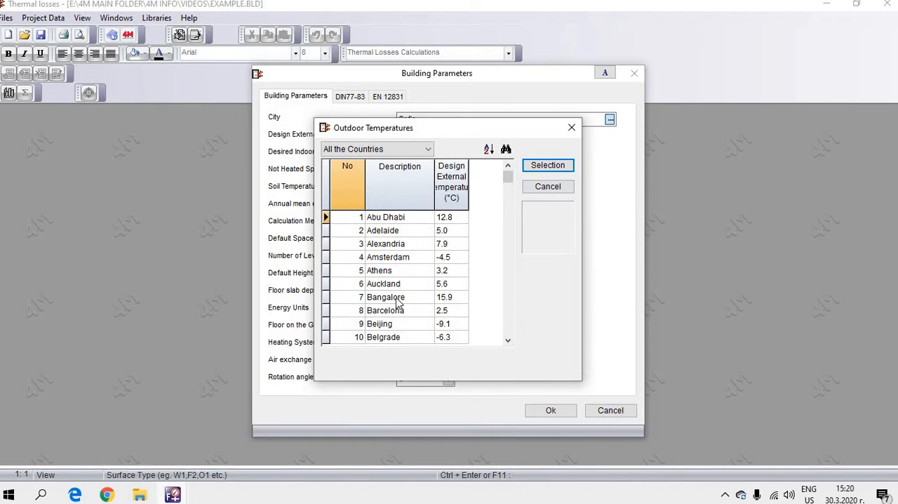
{"action": "left_click", "coordinate": [528, 167]}
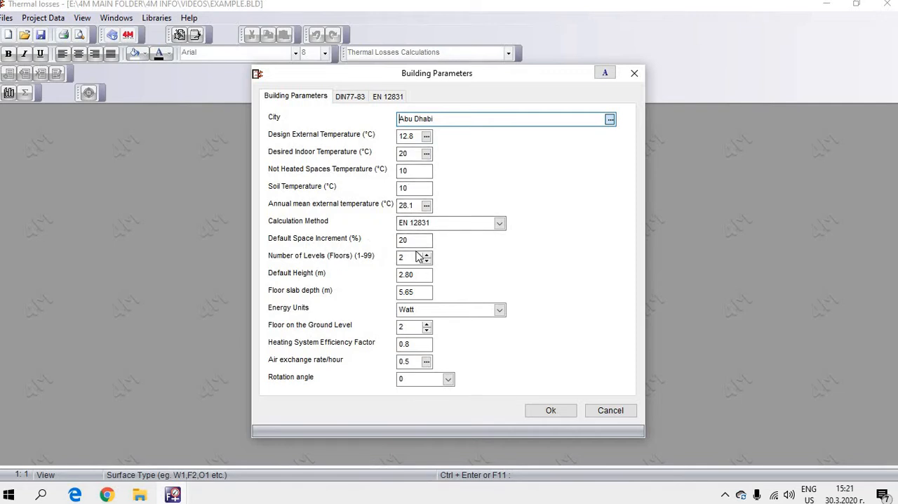
Step: Set the floor slab depth to 0.2 m and accept the building parameters
{"action": "double_click", "coordinate": [421, 292]}
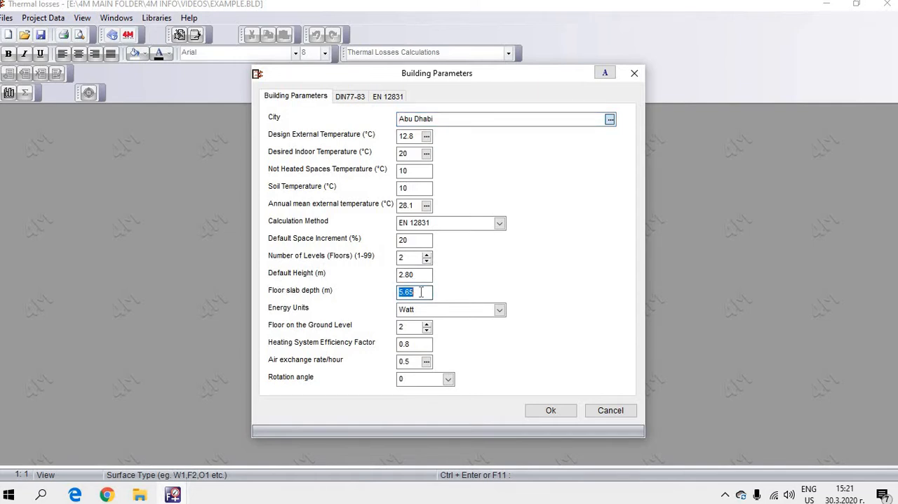
{"action": "type", "text": "0.2"}
{"action": "key", "text": "Tab"}
{"action": "key", "text": "Tab"}
{"action": "key", "text": "Tab"}
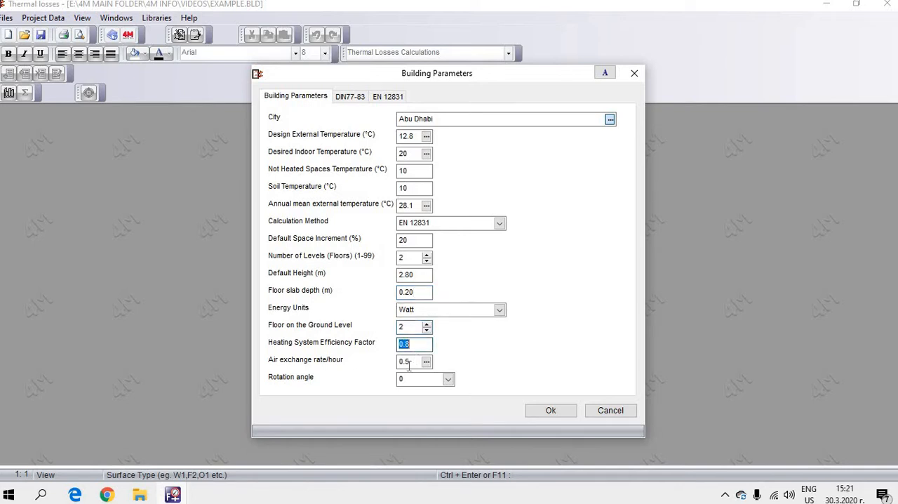
{"action": "key", "text": "Tab"}
{"action": "key", "text": "Tab"}
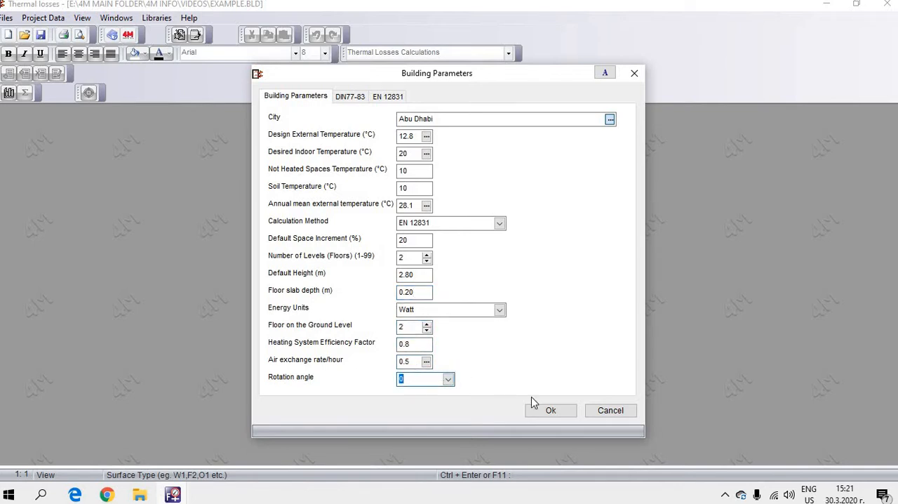
{"action": "left_click", "coordinate": [547, 412]}
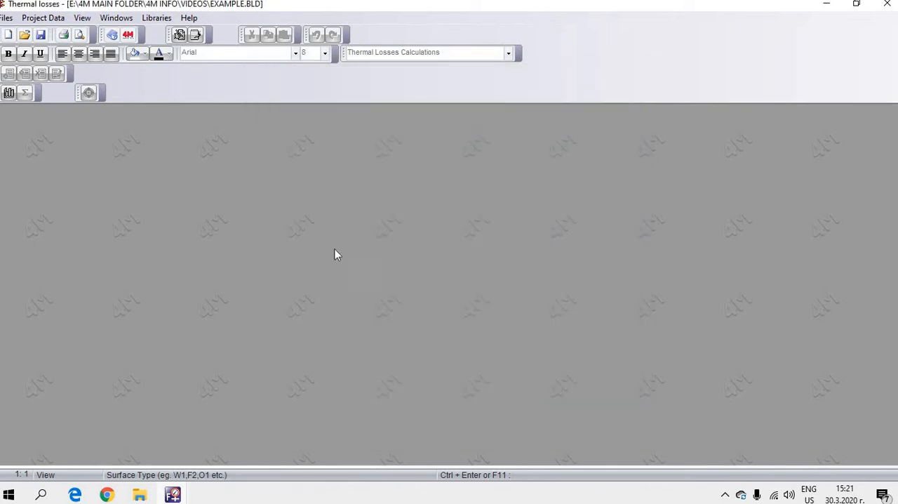
Step: Open the Thermal Losses Calculation Sheet and maximize it
{"action": "left_click", "coordinate": [115, 17]}
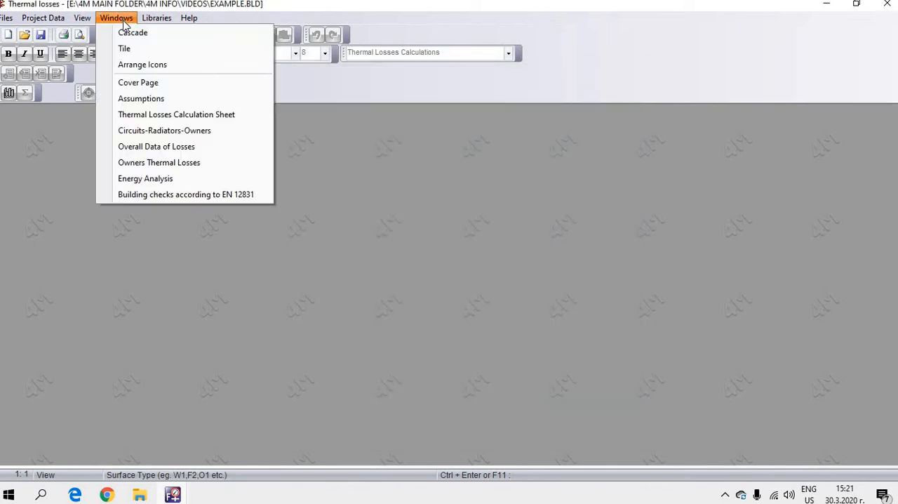
{"action": "left_click", "coordinate": [176, 114]}
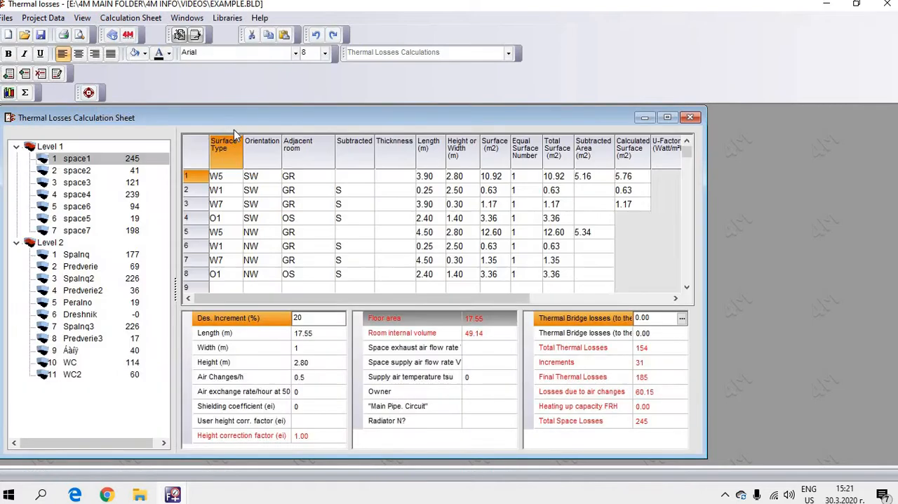
{"action": "double_click", "coordinate": [203, 123]}
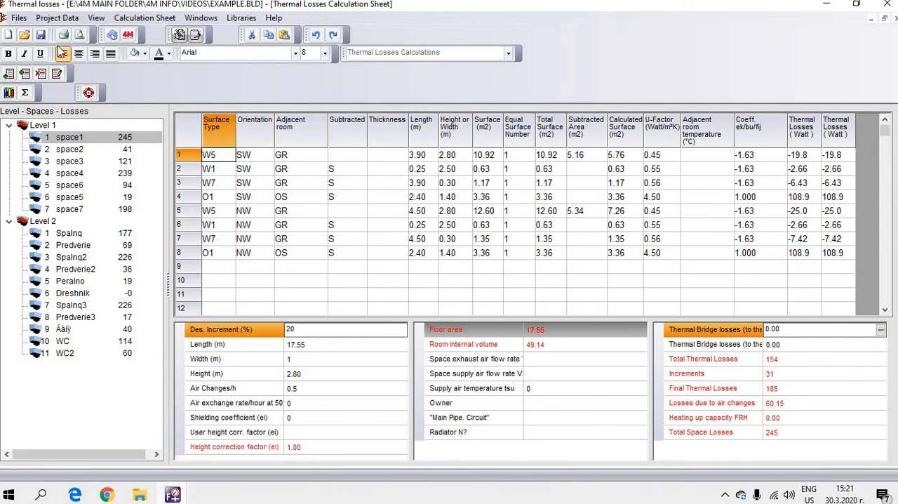
{"action": "left_click", "coordinate": [57, 18]}
{"action": "left_click", "coordinate": [70, 52]}
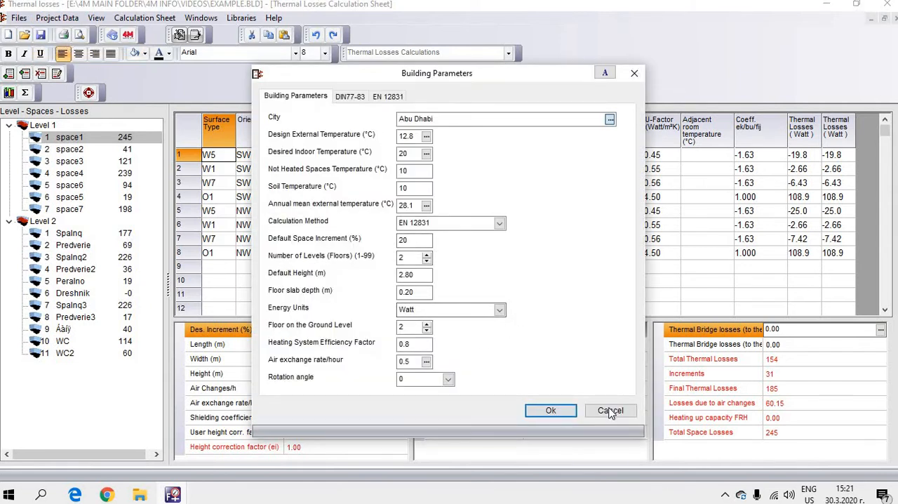
{"action": "left_click", "coordinate": [610, 411]}
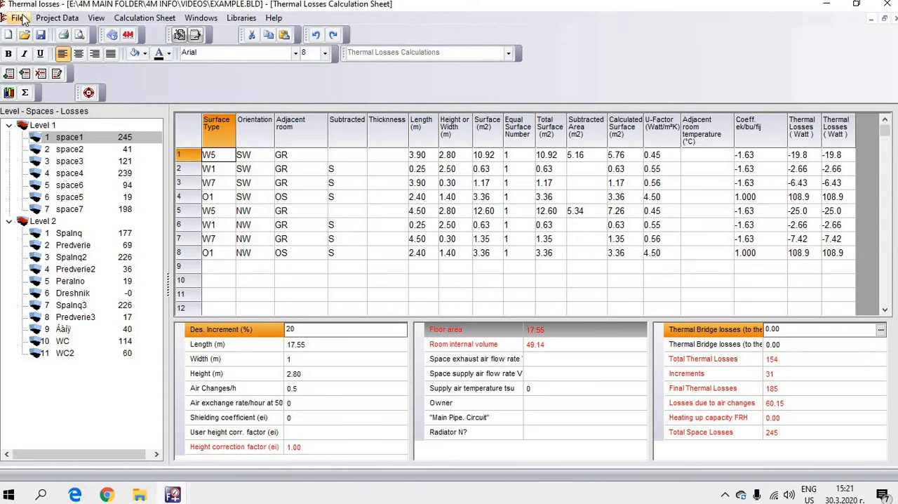
Step: Change the city in the building parameters to Sofia from the outdoor temperatures library and accept the parameters
{"action": "left_click", "coordinate": [51, 18]}
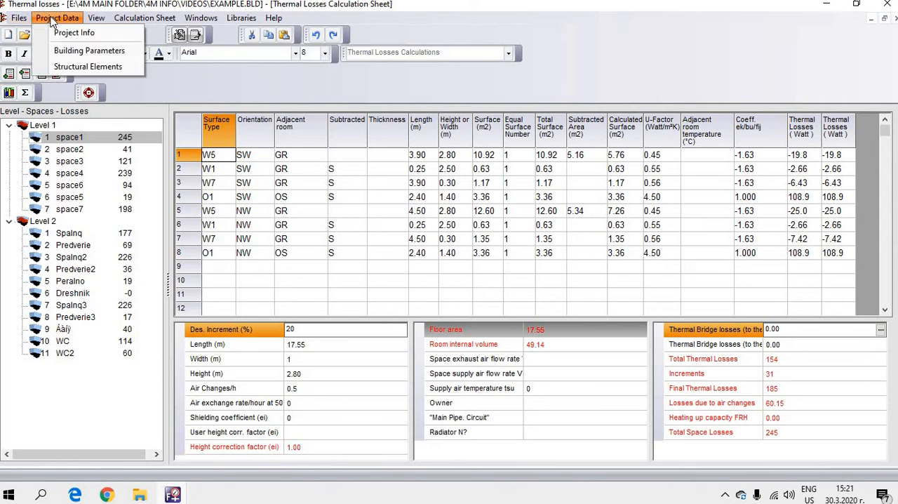
{"action": "left_click", "coordinate": [71, 56]}
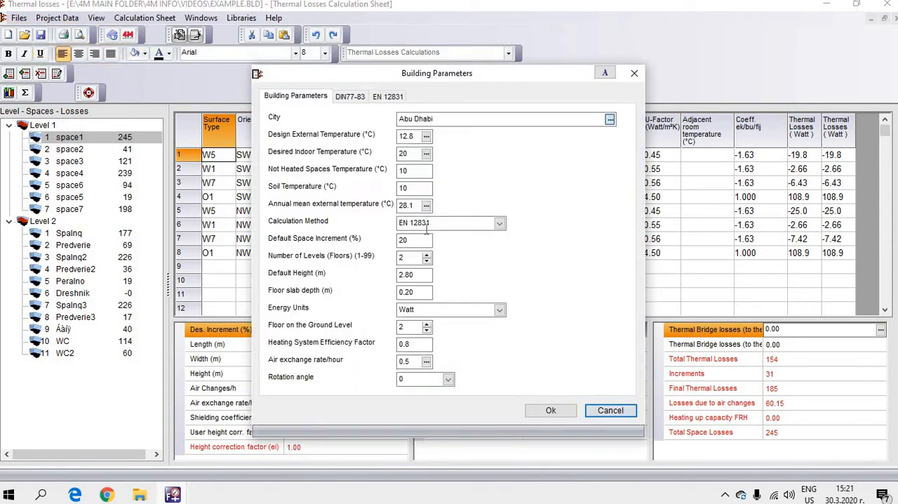
{"action": "left_click", "coordinate": [610, 120]}
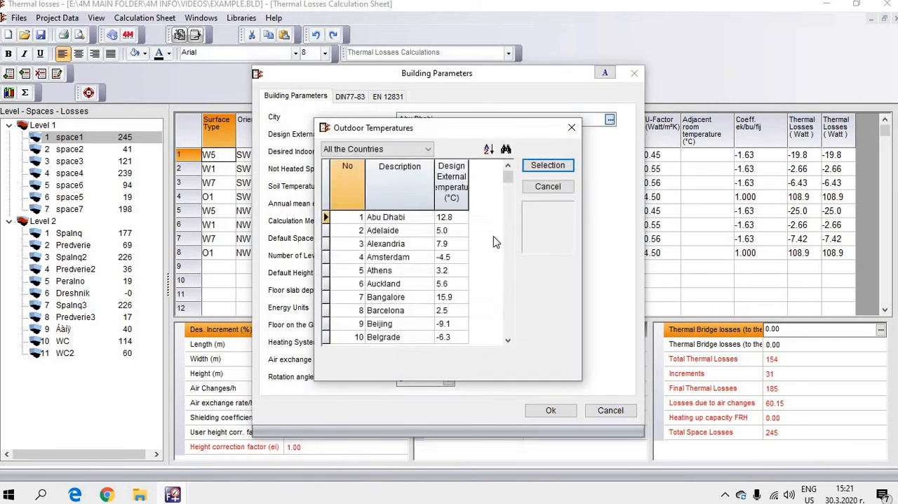
{"action": "left_click_drag", "start_coordinate": [508, 179], "coordinate": [508, 308]}
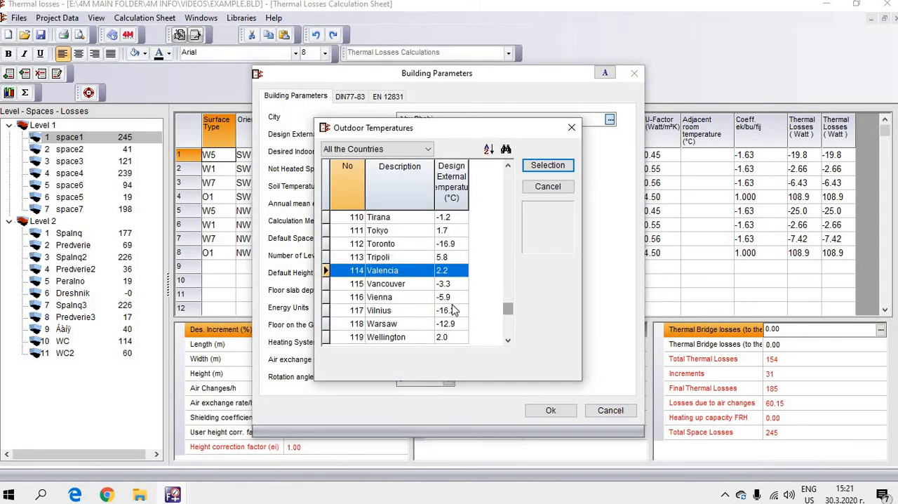
{"action": "scroll", "coordinate": [412, 303], "scroll_direction": "up", "scroll_amount": 16}
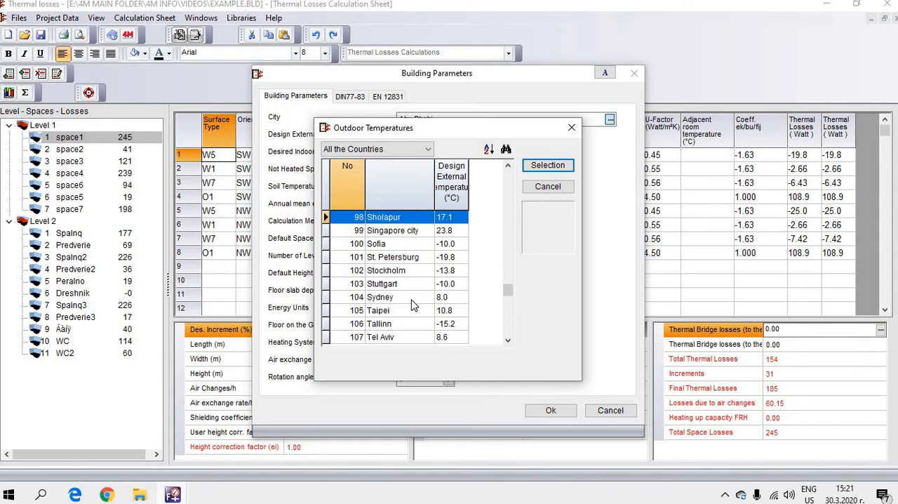
{"action": "scroll", "coordinate": [413, 303], "scroll_direction": "up", "scroll_amount": 1}
{"action": "left_click", "coordinate": [395, 283]}
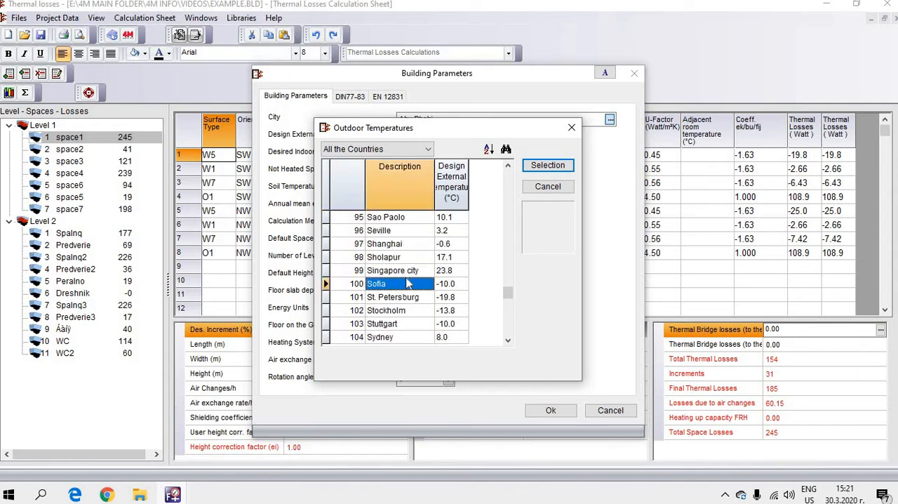
{"action": "left_click", "coordinate": [547, 168]}
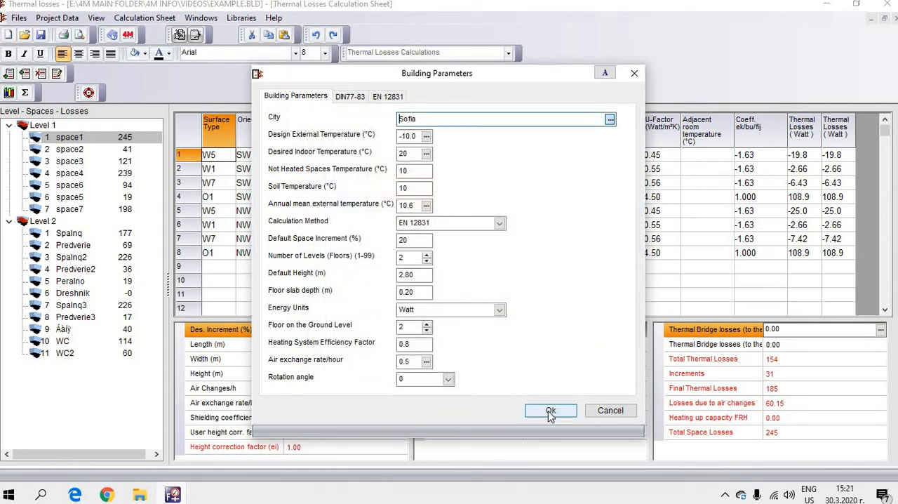
{"action": "left_click", "coordinate": [550, 412]}
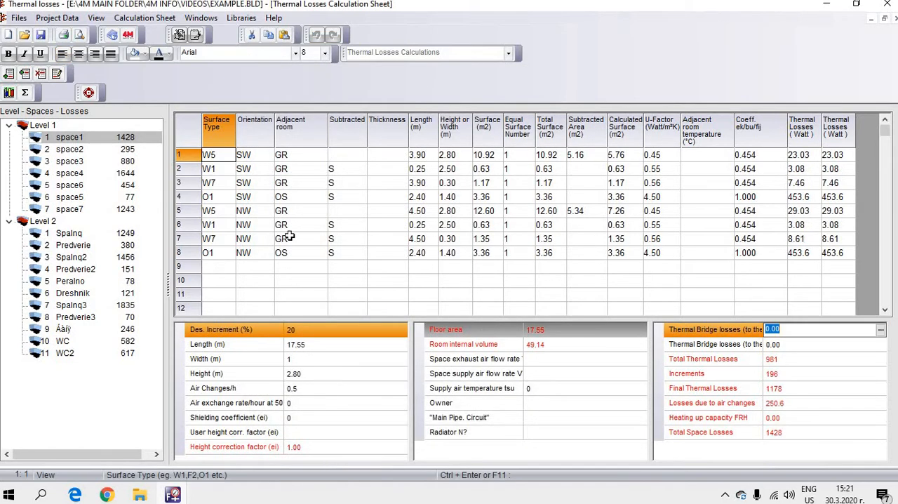
Step: Check the total space losses and the height correction factor of space1 on Level 1
{"action": "left_click", "coordinate": [800, 435]}
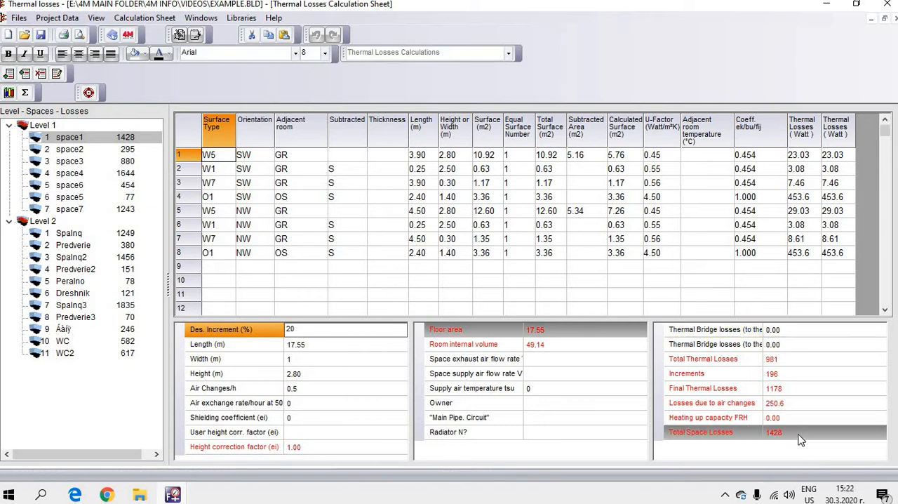
{"action": "left_click", "coordinate": [335, 445]}
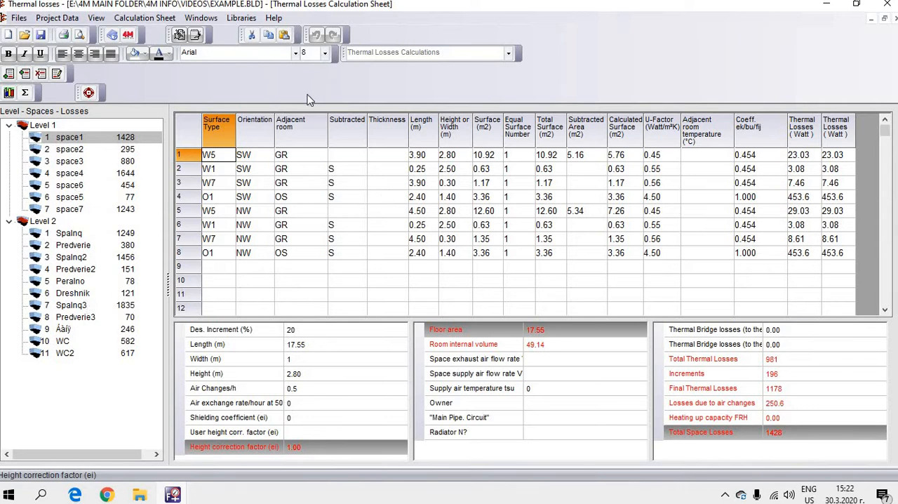
Step: Review the Overall Data of Losses report and the Owners Thermal Losses report
{"action": "left_click", "coordinate": [201, 18]}
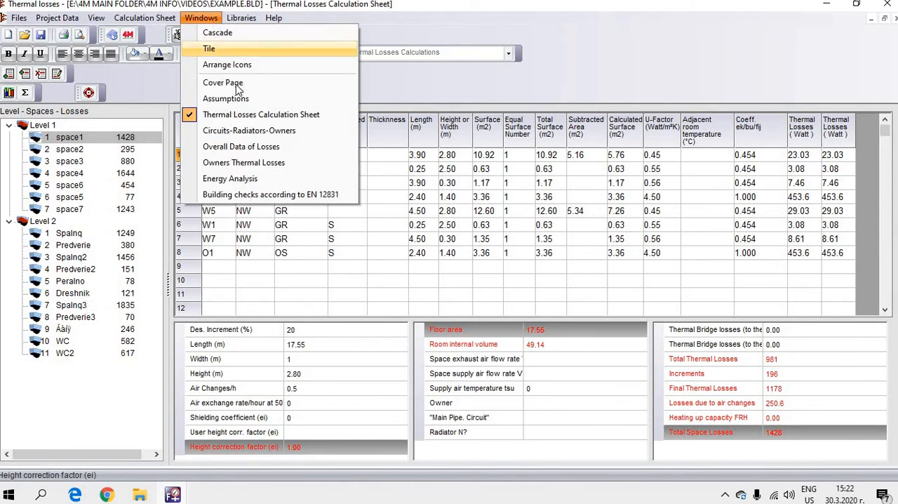
{"action": "left_click", "coordinate": [267, 147]}
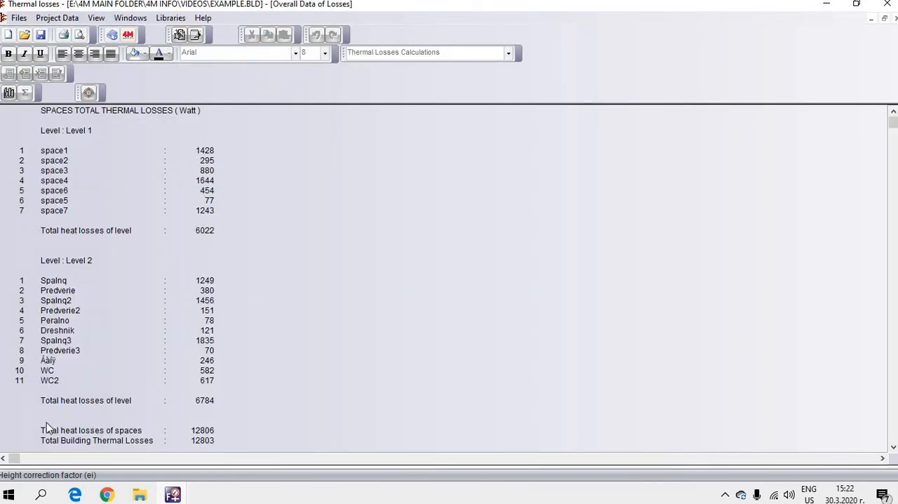
{"action": "left_click", "coordinate": [124, 18]}
{"action": "left_click", "coordinate": [208, 162]}
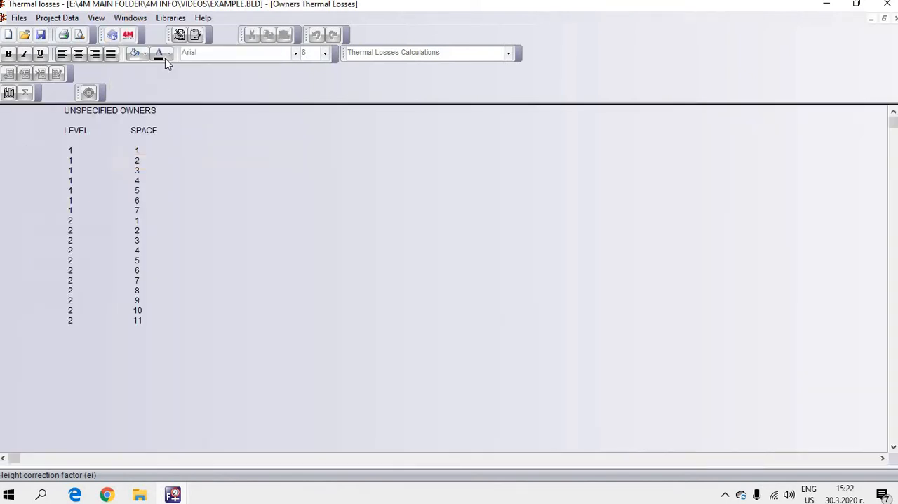
Step: Read through the Assumptions document for the calculation rules and return to the Thermal Losses Calculation Sheet
{"action": "left_click", "coordinate": [140, 19]}
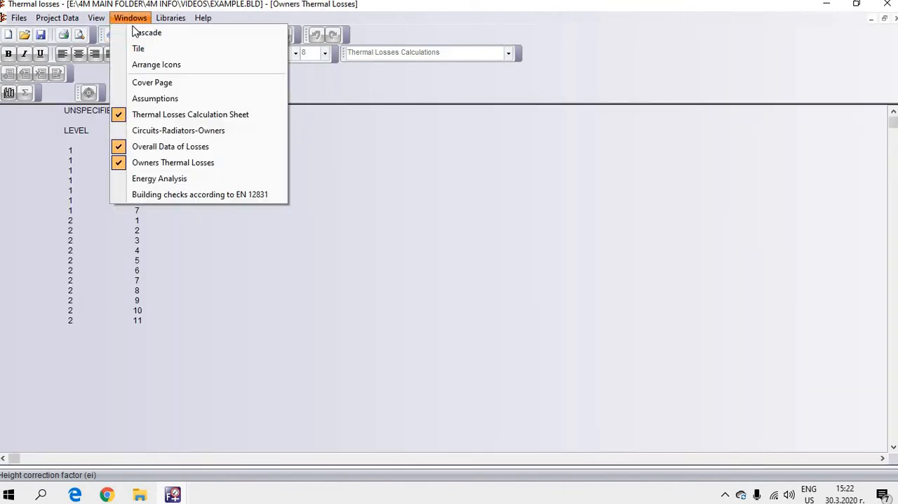
{"action": "left_click", "coordinate": [161, 102]}
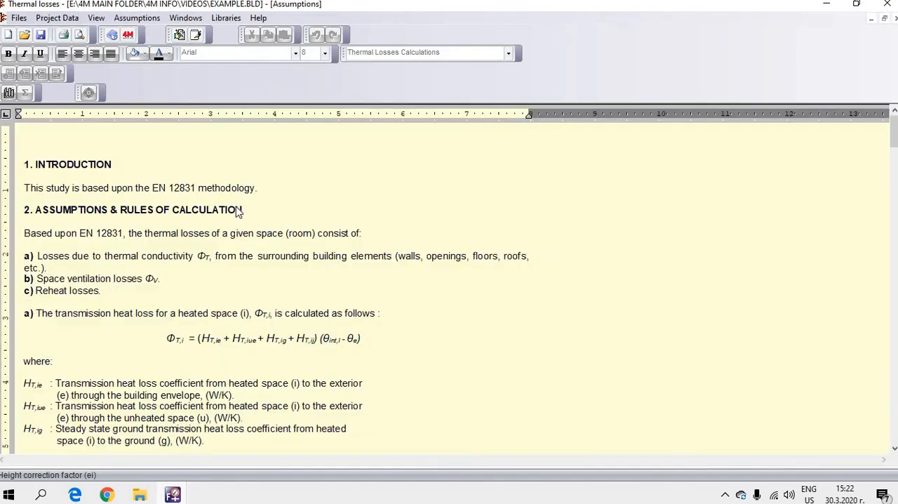
{"action": "scroll", "coordinate": [235, 214], "scroll_direction": "down", "scroll_amount": 10}
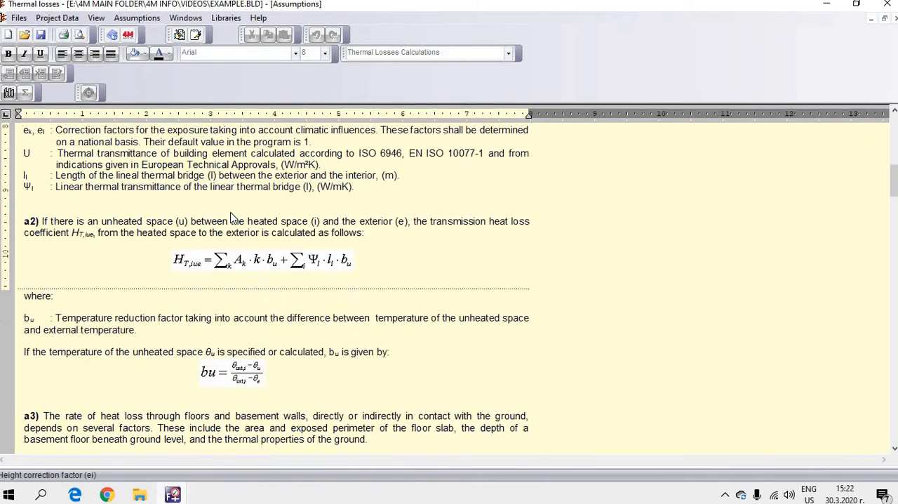
{"action": "scroll", "coordinate": [232, 220], "scroll_direction": "down", "scroll_amount": 5}
{"action": "left_click", "coordinate": [185, 18]}
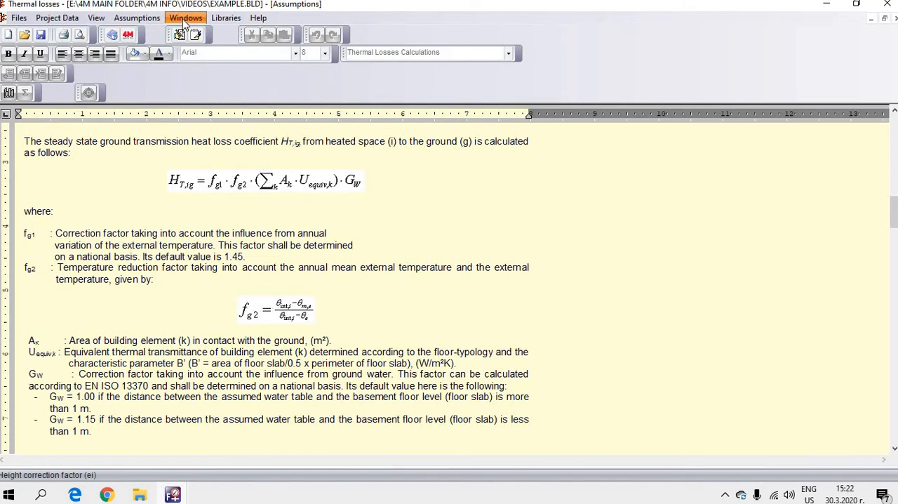
{"action": "left_click", "coordinate": [242, 114]}
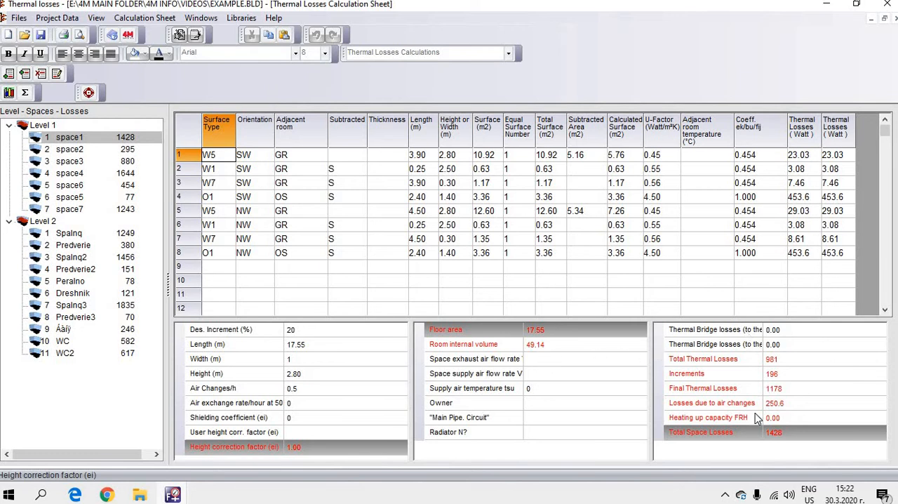
Step: Check the export options for heating systems, and exit the thermal losses calculation, saving the project changes
{"action": "left_click", "coordinate": [24, 22]}
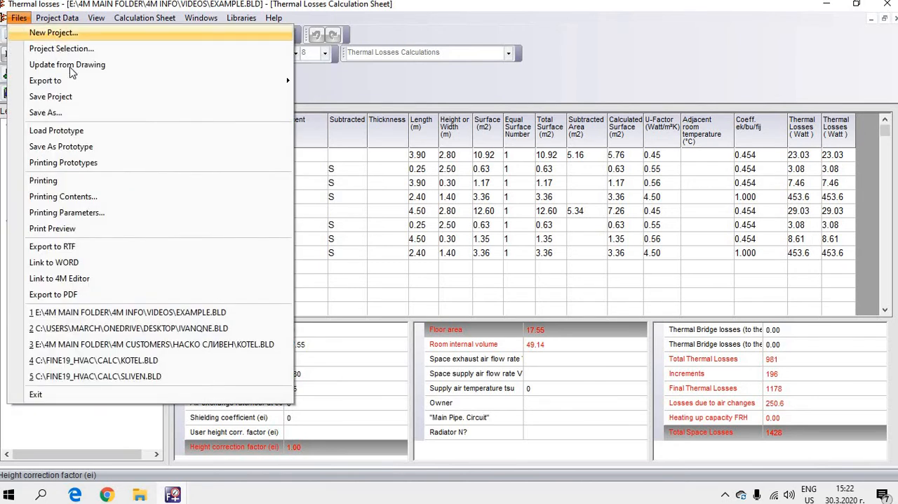
{"action": "mouse_move", "coordinate": [79, 84]}
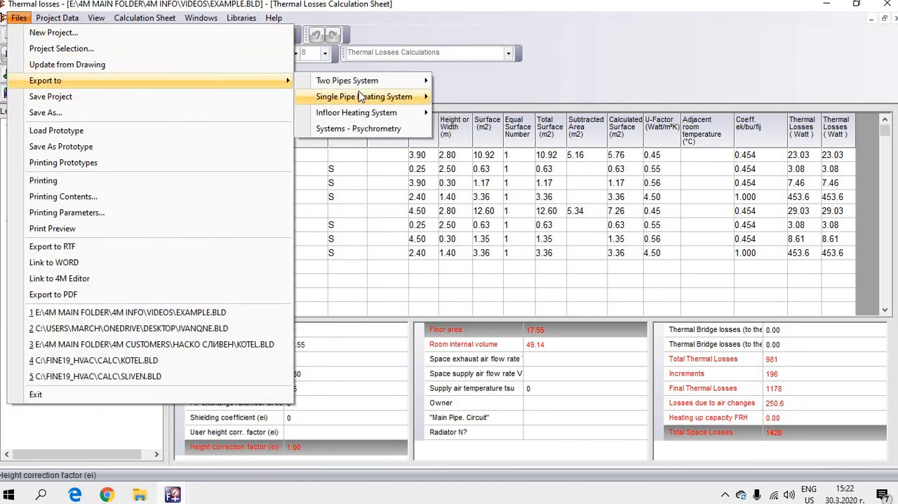
{"action": "mouse_move", "coordinate": [383, 85]}
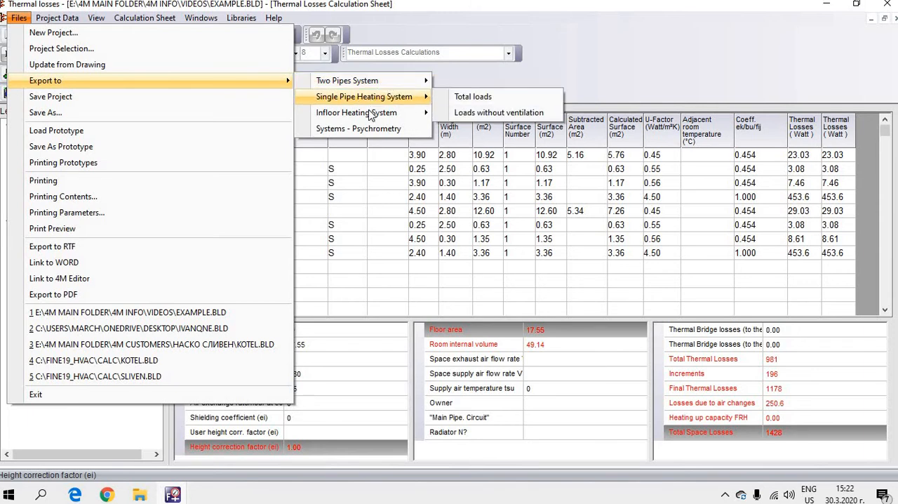
{"action": "mouse_move", "coordinate": [371, 116]}
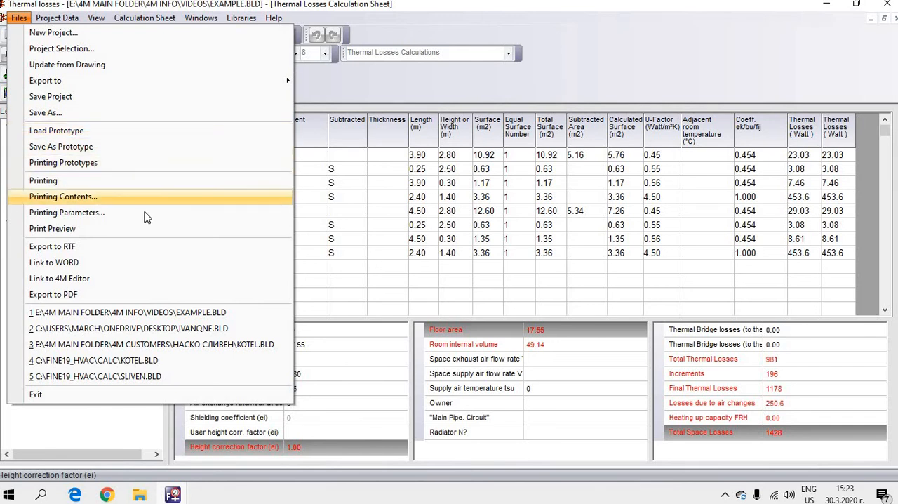
{"action": "left_click", "coordinate": [109, 395]}
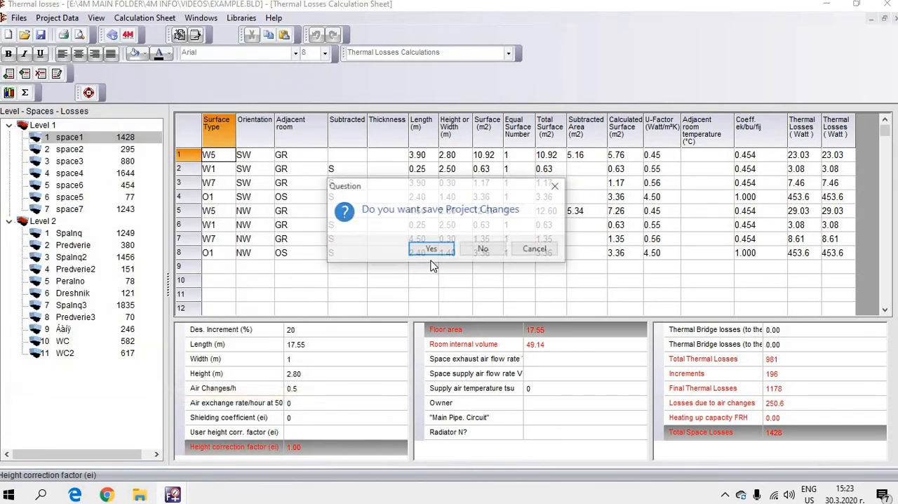
{"action": "left_click", "coordinate": [427, 250]}
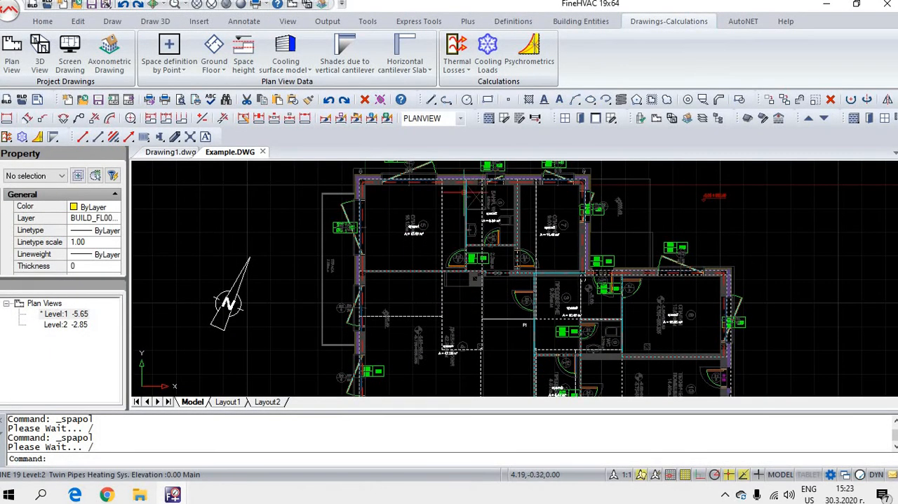
Step: Update the spaces in the Example.DWG plan from the thermal losses calculation
{"action": "scroll", "coordinate": [370, 216], "scroll_direction": "up", "scroll_amount": 5}
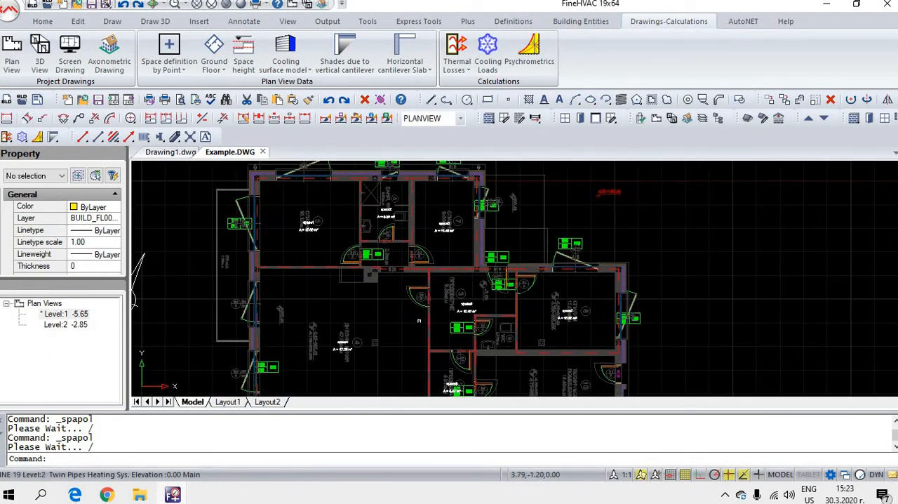
{"action": "left_click_drag", "start_coordinate": [372, 221], "coordinate": [413, 234]}
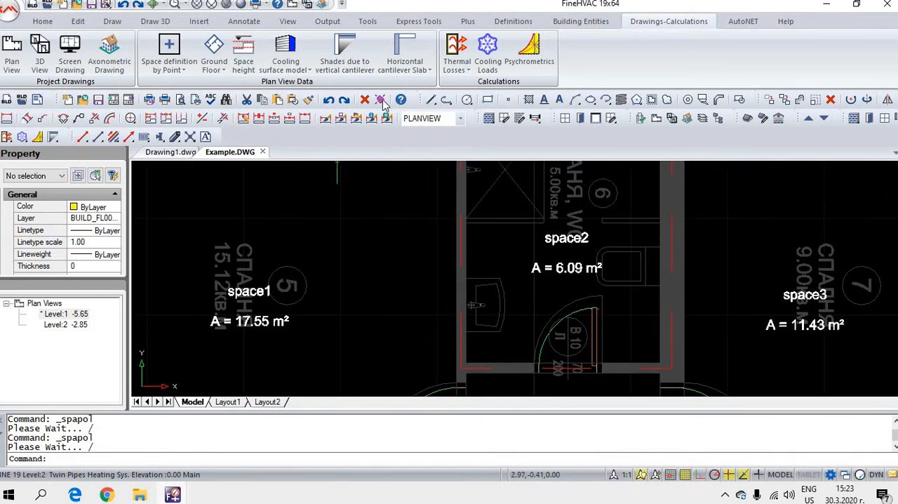
{"action": "left_click", "coordinate": [461, 76]}
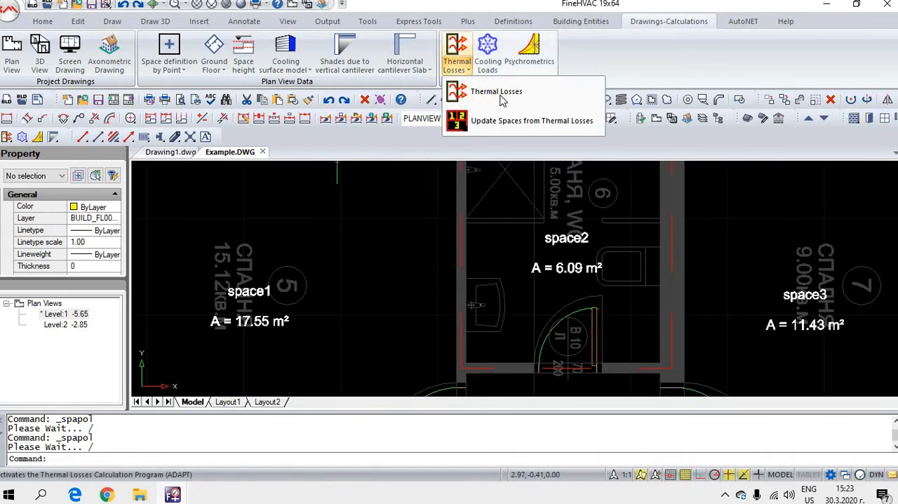
{"action": "left_click", "coordinate": [504, 130]}
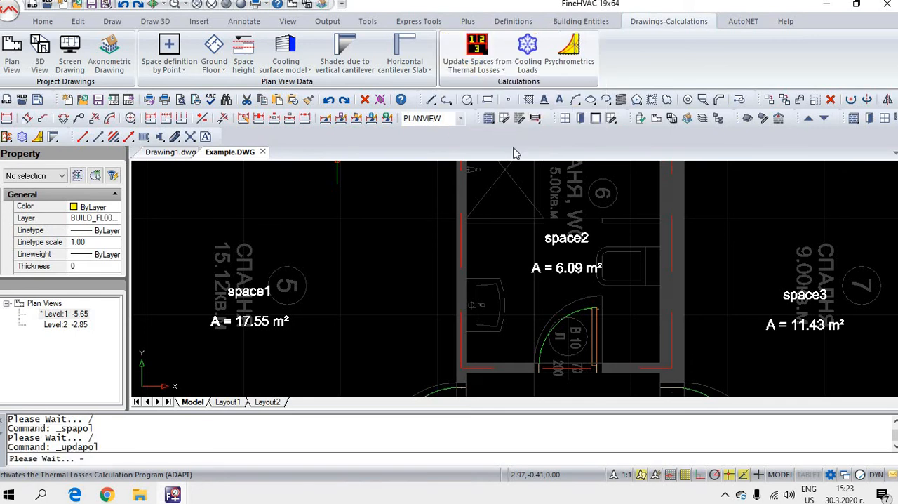
Step: Inspect the heat loss labels of the Level 1 spaces in the plan, starting with space1
{"action": "left_click", "coordinate": [203, 346]}
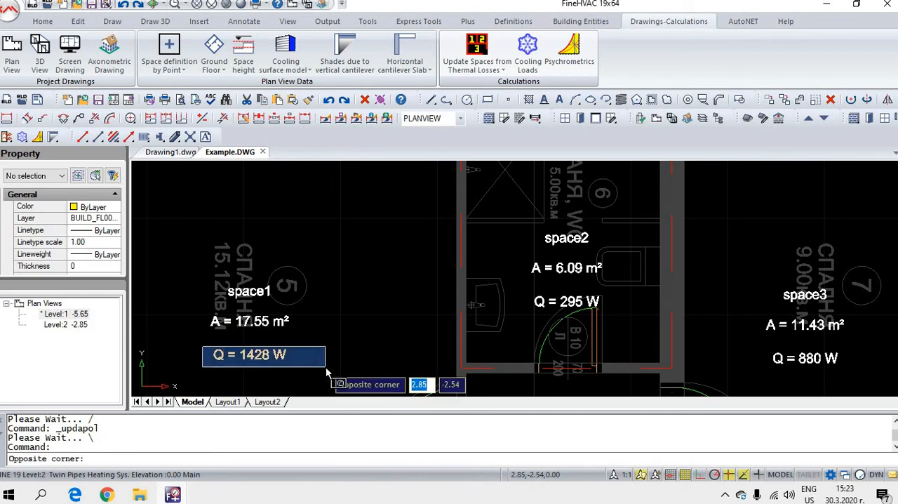
{"action": "left_click", "coordinate": [325, 366]}
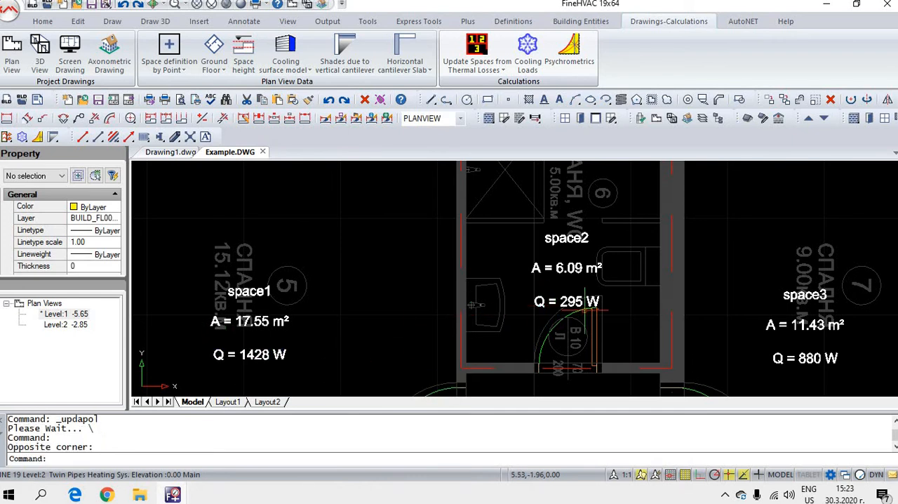
{"action": "scroll", "coordinate": [464, 336], "scroll_direction": "up", "scroll_amount": 6}
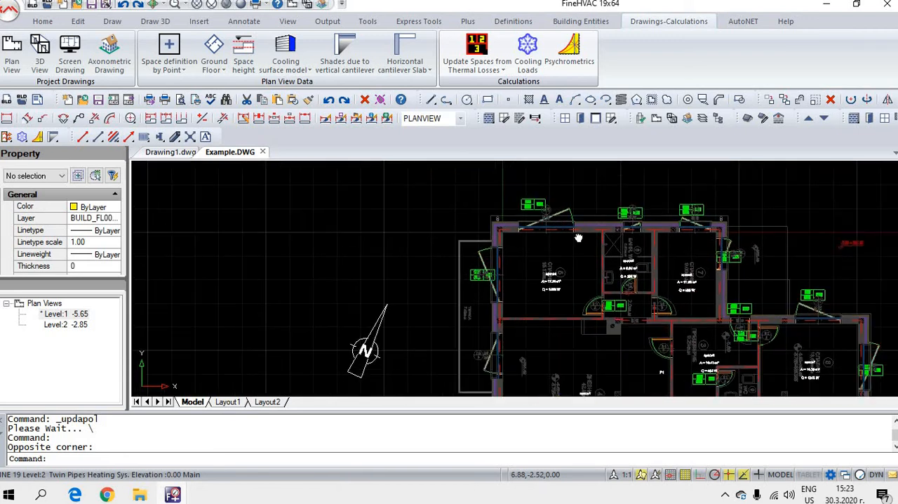
{"action": "scroll", "coordinate": [445, 317], "scroll_direction": "down", "scroll_amount": 5}
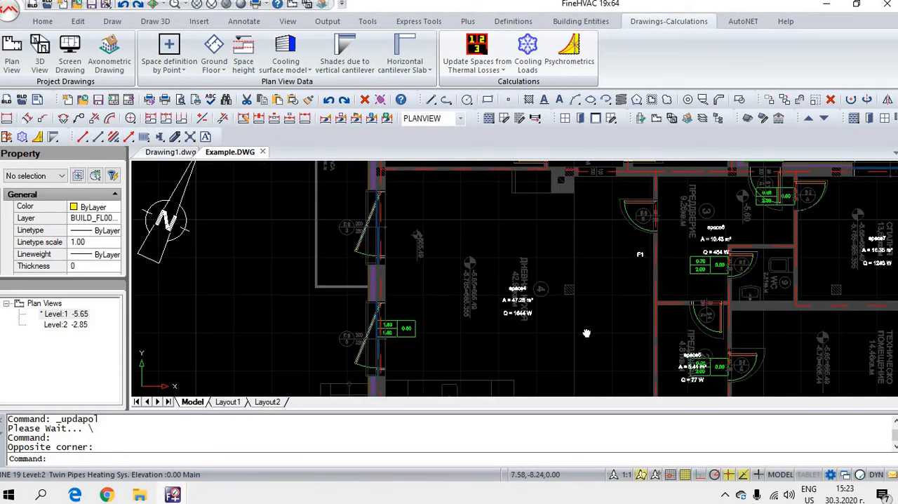
{"action": "scroll", "coordinate": [693, 202], "scroll_direction": "up", "scroll_amount": 3}
{"action": "scroll", "coordinate": [708, 198], "scroll_direction": "down", "scroll_amount": 7}
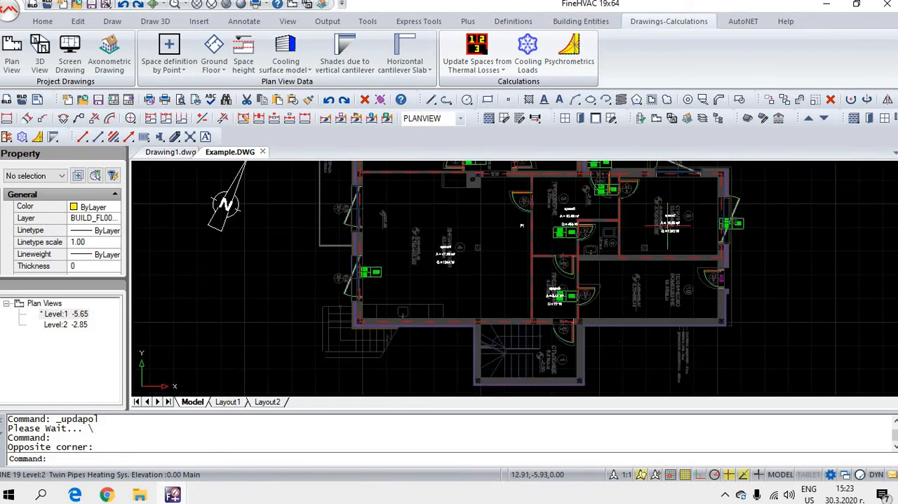
Step: Switch the plan to Level 2 and inspect the heat loss labels of its spaces
{"action": "left_click", "coordinate": [808, 118]}
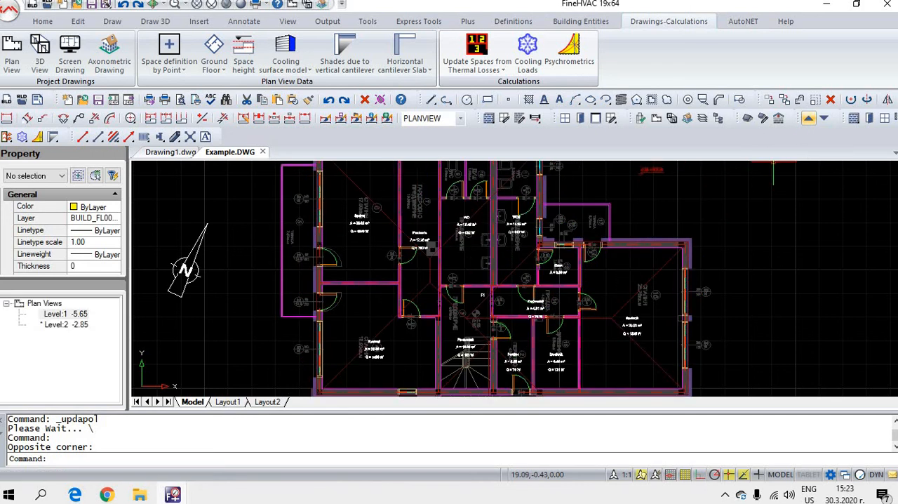
{"action": "scroll", "coordinate": [429, 246], "scroll_direction": "up", "scroll_amount": 5}
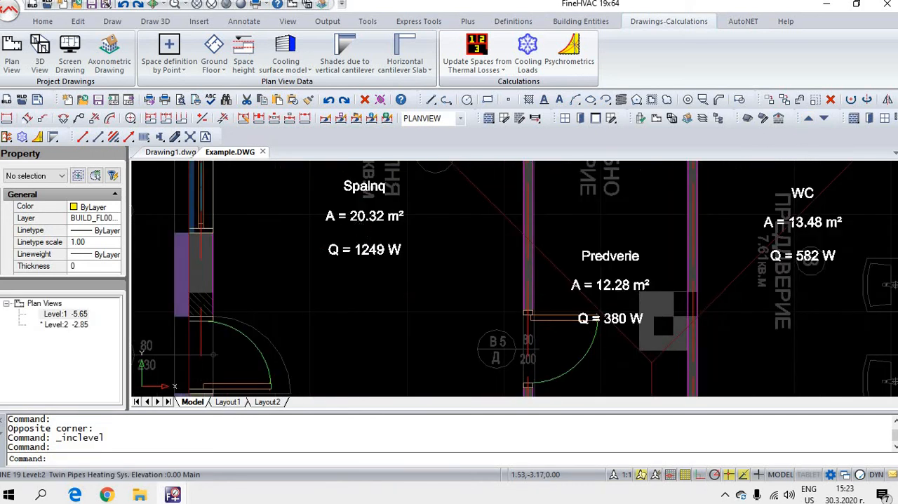
{"action": "left_click_drag", "start_coordinate": [741, 284], "coordinate": [133, 289]}
{"action": "scroll", "coordinate": [272, 296], "scroll_direction": "down", "scroll_amount": 2}
{"action": "scroll", "coordinate": [273, 295], "scroll_direction": "down", "scroll_amount": 5}
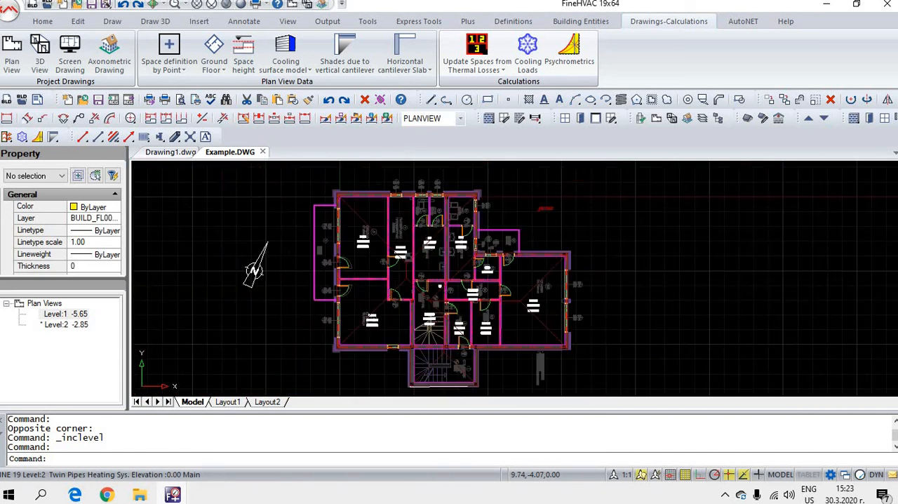
{"action": "left_click_drag", "start_coordinate": [523, 275], "coordinate": [572, 275]}
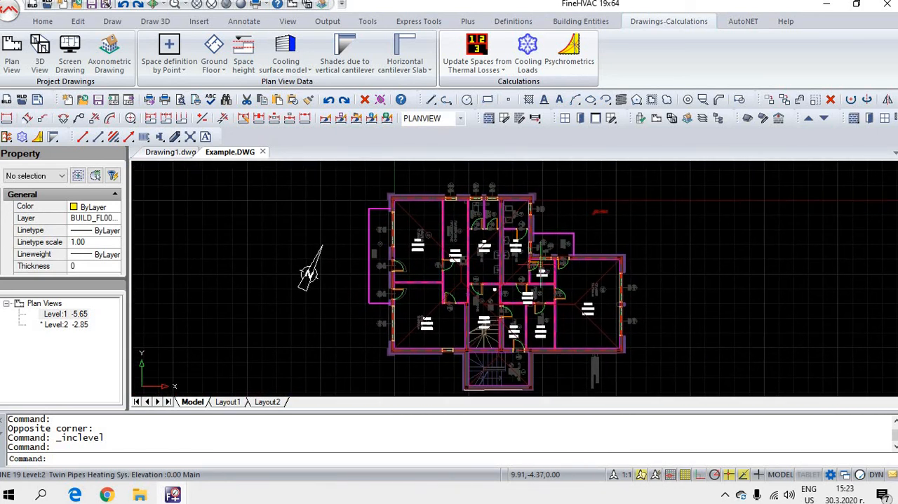